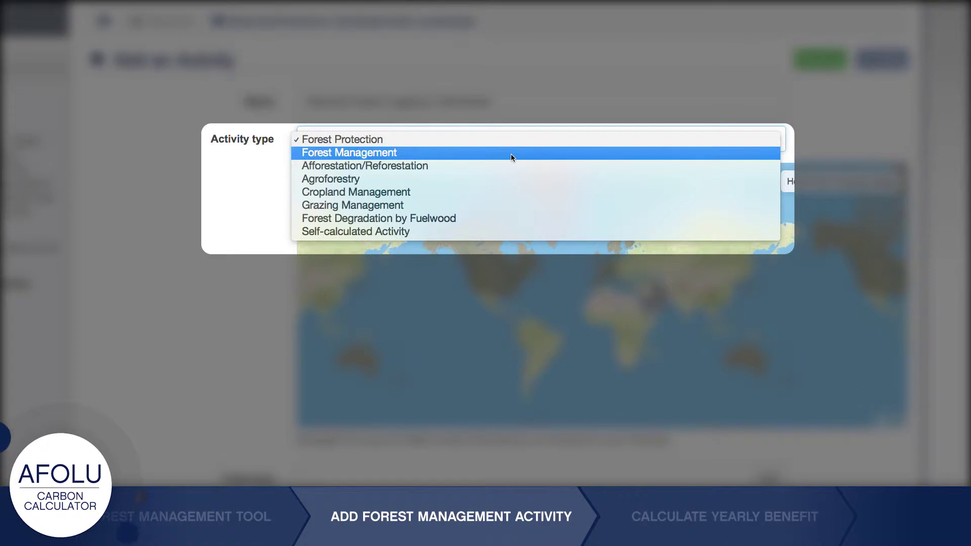
Step: Set the activity type to Forest Management and choose Indonesia Kalimantan Timur as the subnational unit
left_click(511, 154)
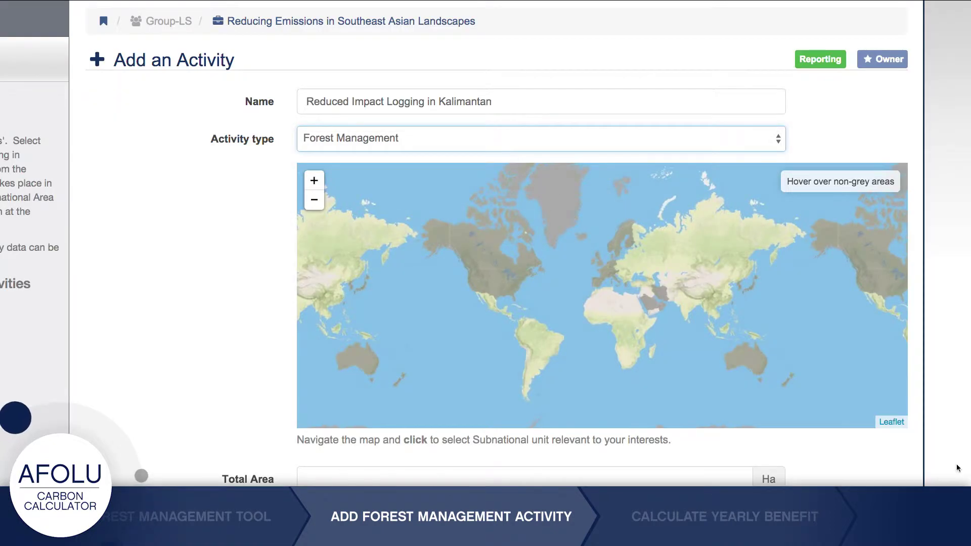
scroll(959, 445, "down", 2)
scroll(962, 428, "down", 2)
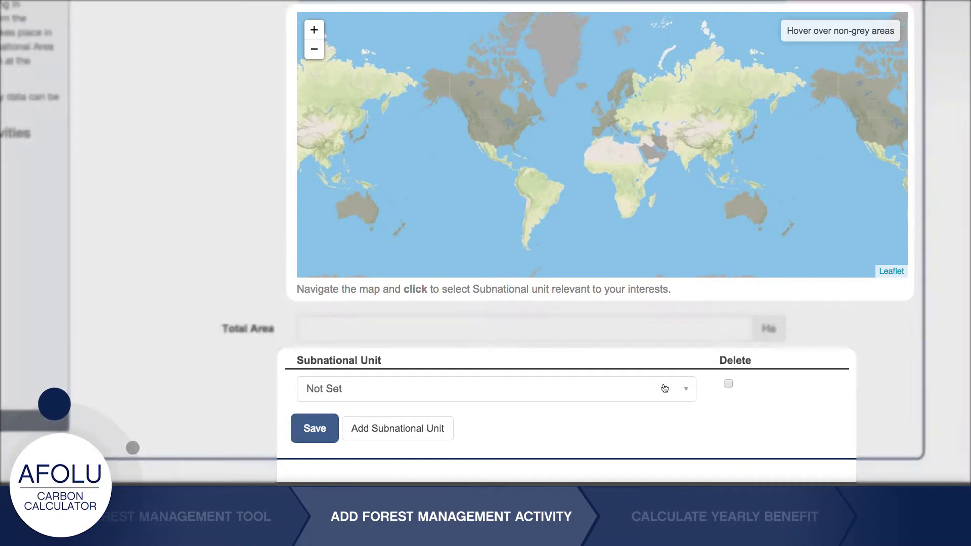
left_click(663, 389)
type("Indonesia Ka")
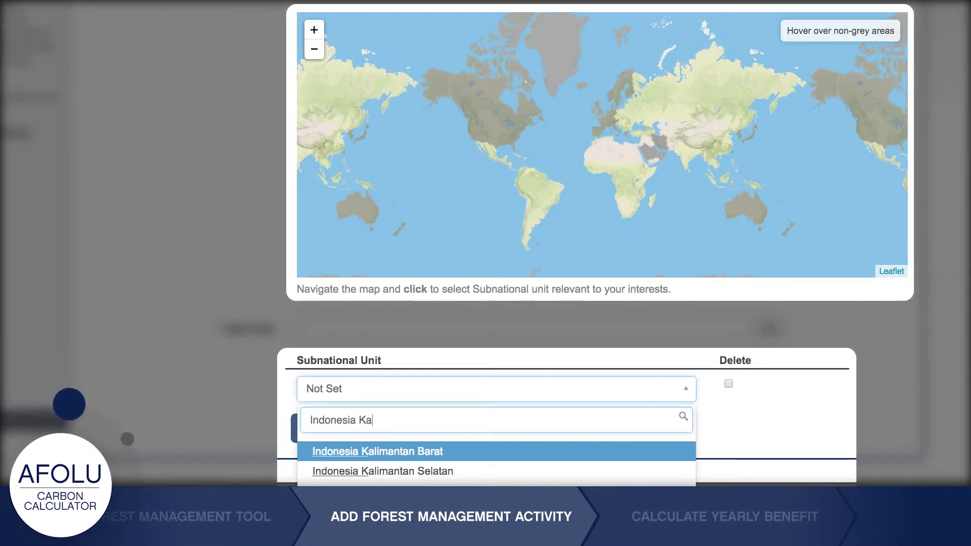
type("limantan Tim")
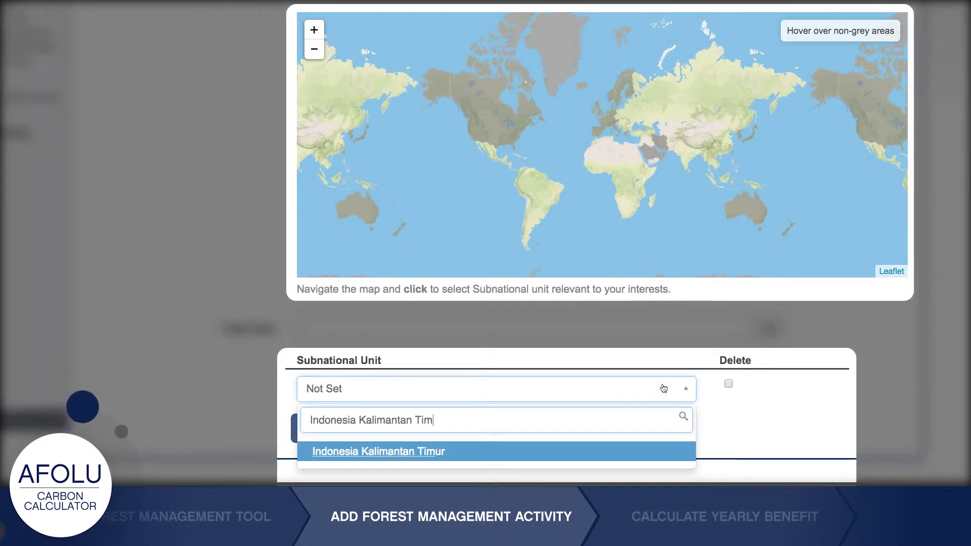
left_click(578, 451)
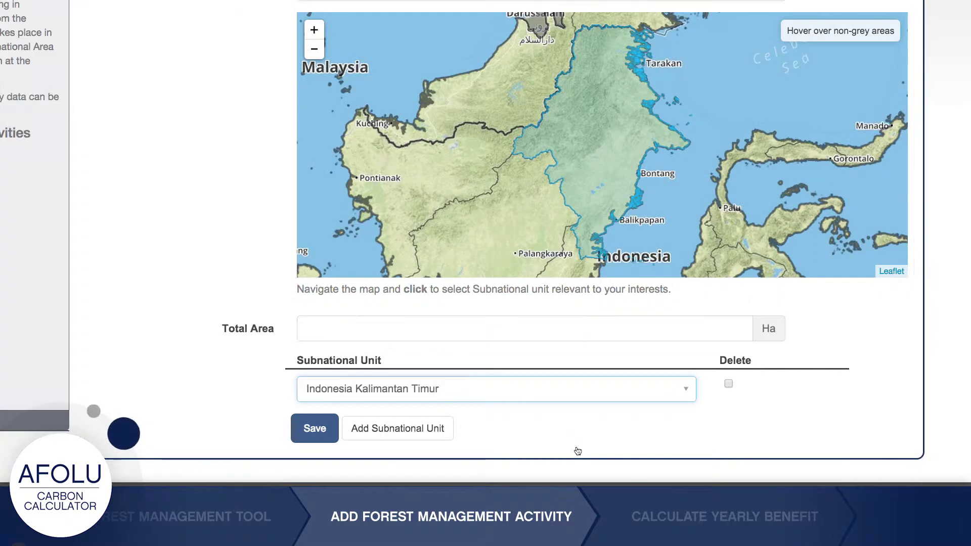
Step: Set the activity's total area to 840 ha and save the new activity
left_click(556, 338)
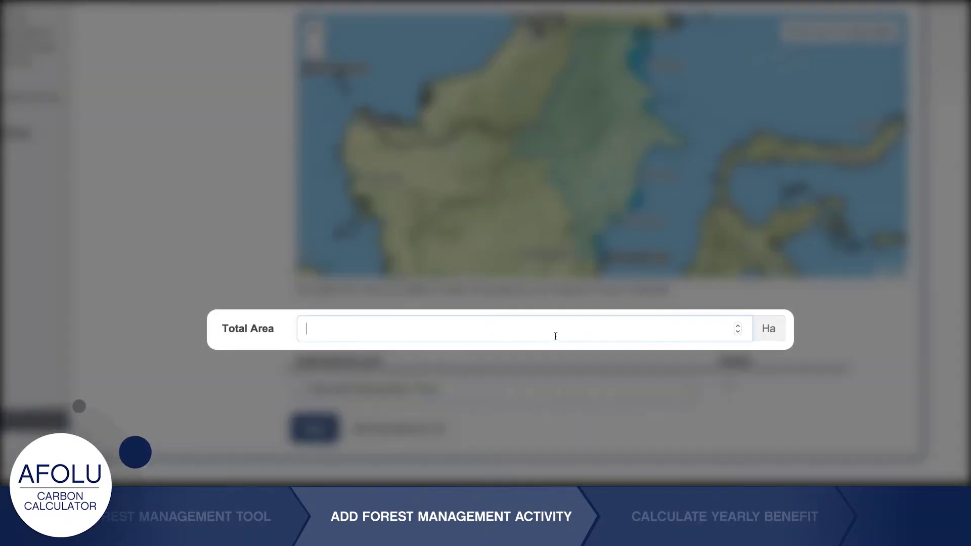
type("840")
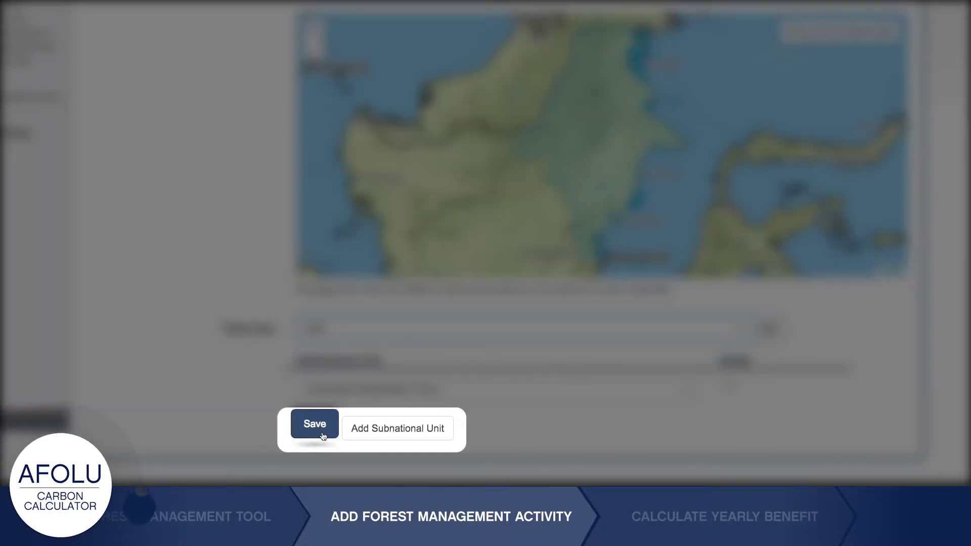
left_click(314, 425)
Step: Keep Uneven-Aged Forest Management as the management practice and select Reduced Impact Logging as the activity type
scroll(485, 252, "down", 3)
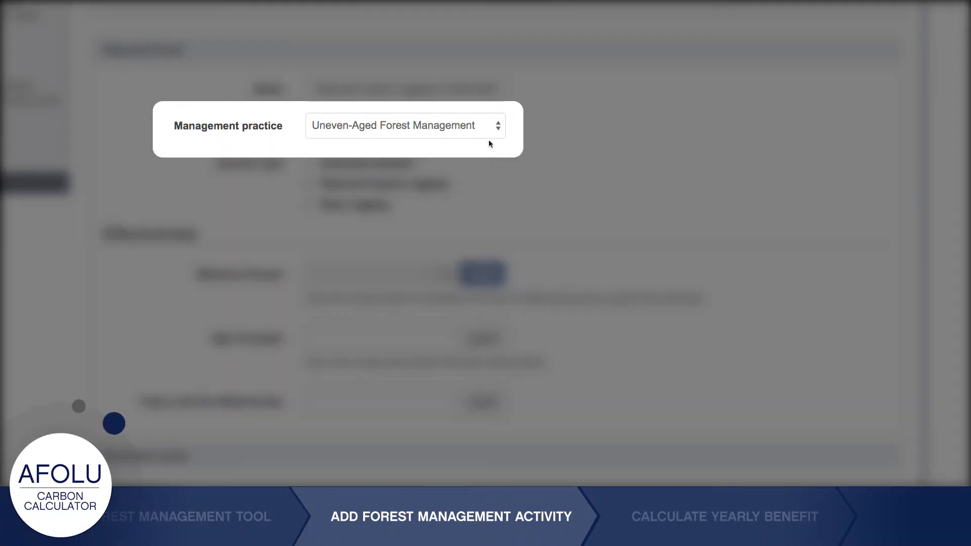
left_click(490, 132)
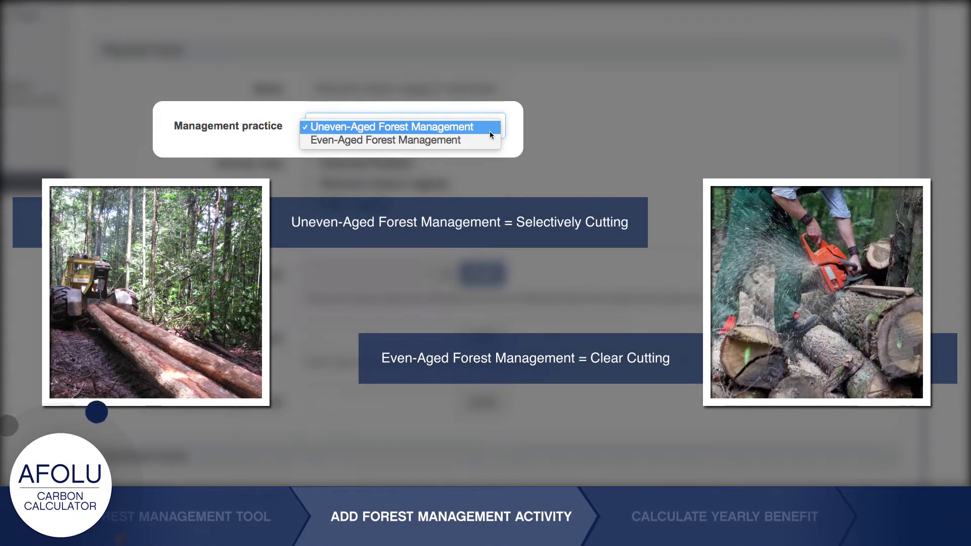
left_click(489, 131)
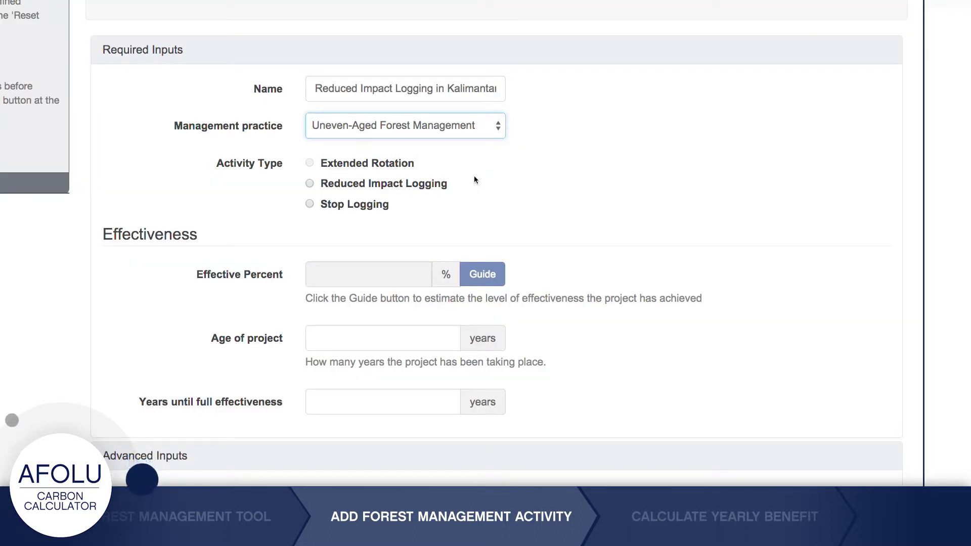
left_click(435, 185)
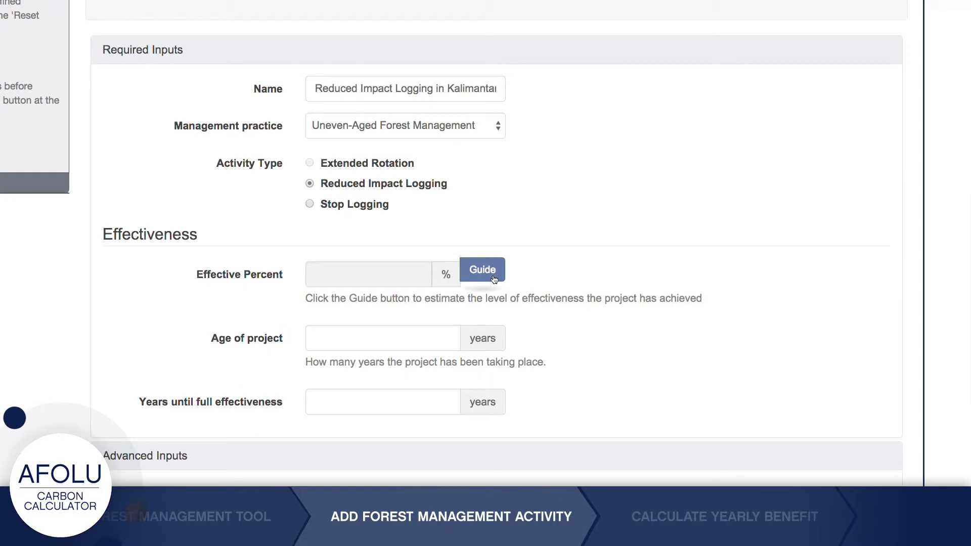
Step: Start the Effectiveness Guide and answer with Selective Logging or Uneven-Aged Forest Management, followed by Reduced impact logging
left_click(494, 279)
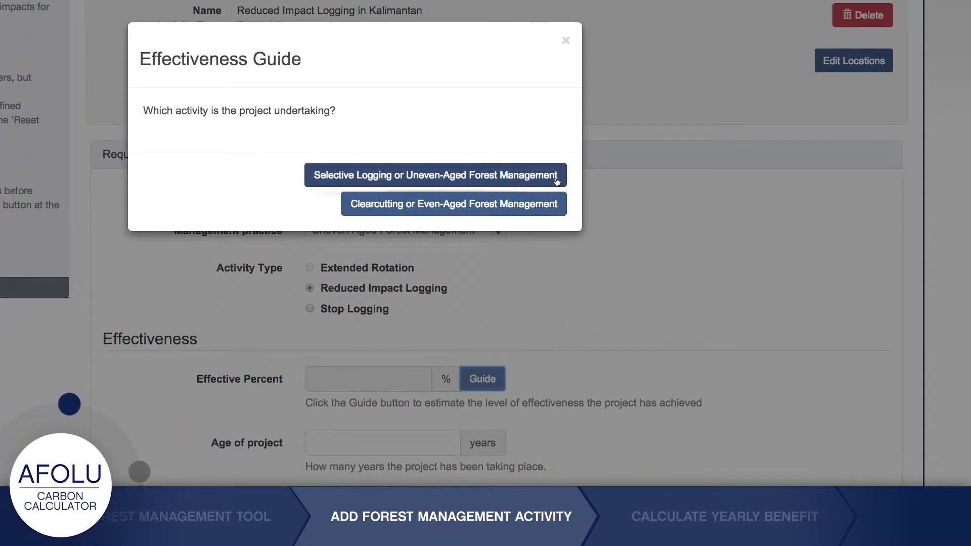
left_click(557, 181)
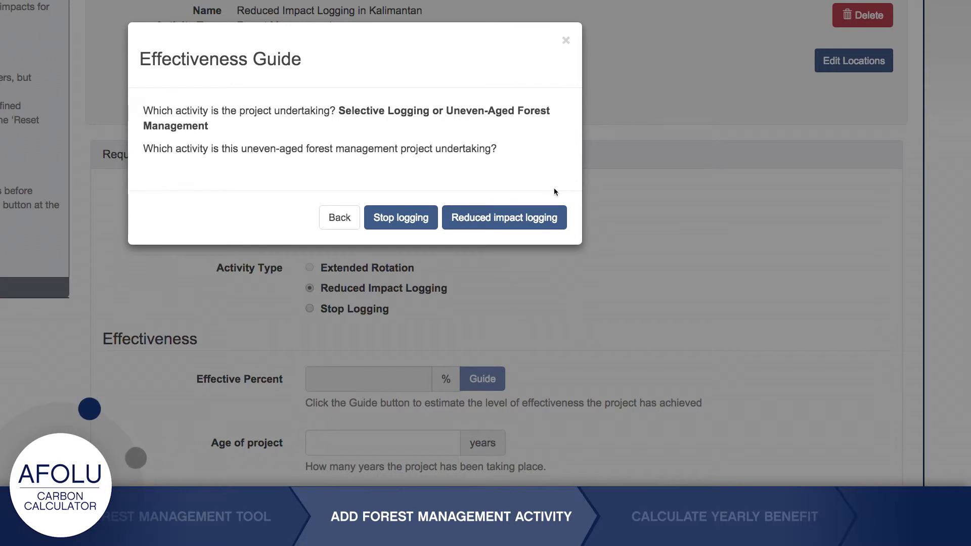
left_click(555, 221)
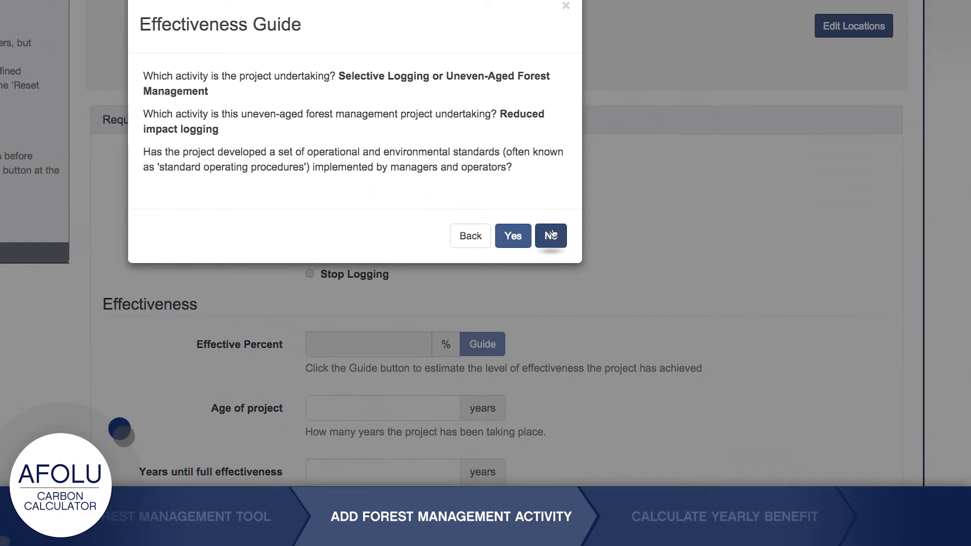
Step: Answer the guide No on operational standards, RIL principles and control system, Yes on training, supervisors and third-party standard, and accept the estimate
left_click(551, 250)
left_click(548, 248)
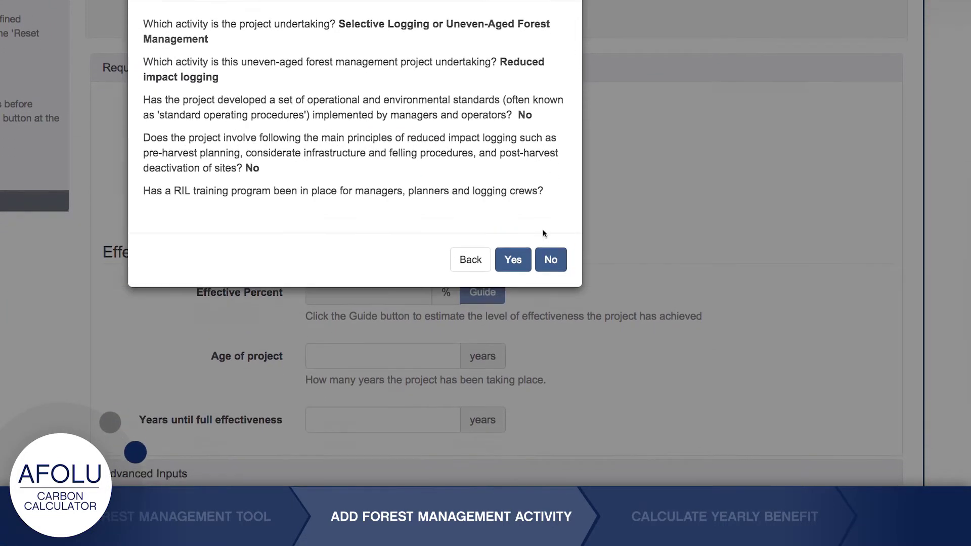
left_click(501, 226)
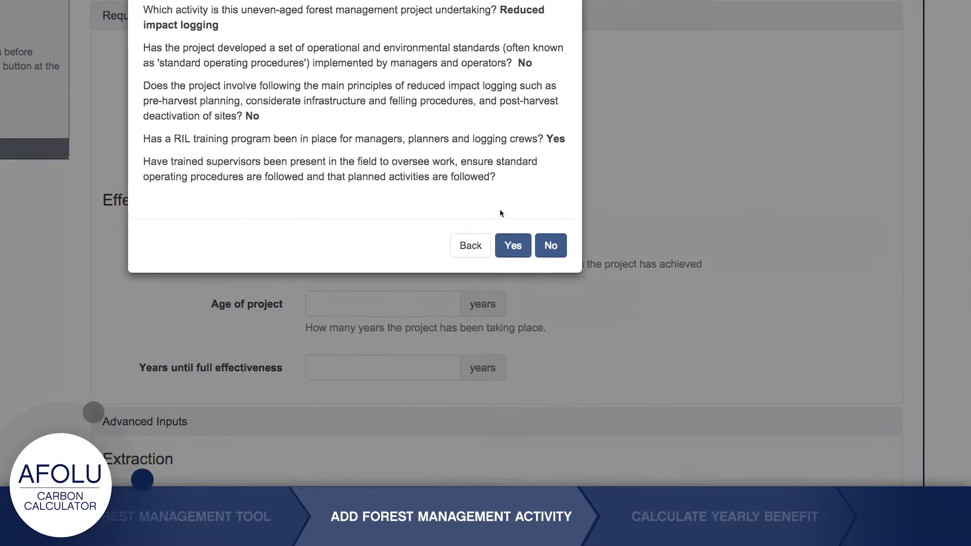
left_click(511, 228)
left_click(549, 257)
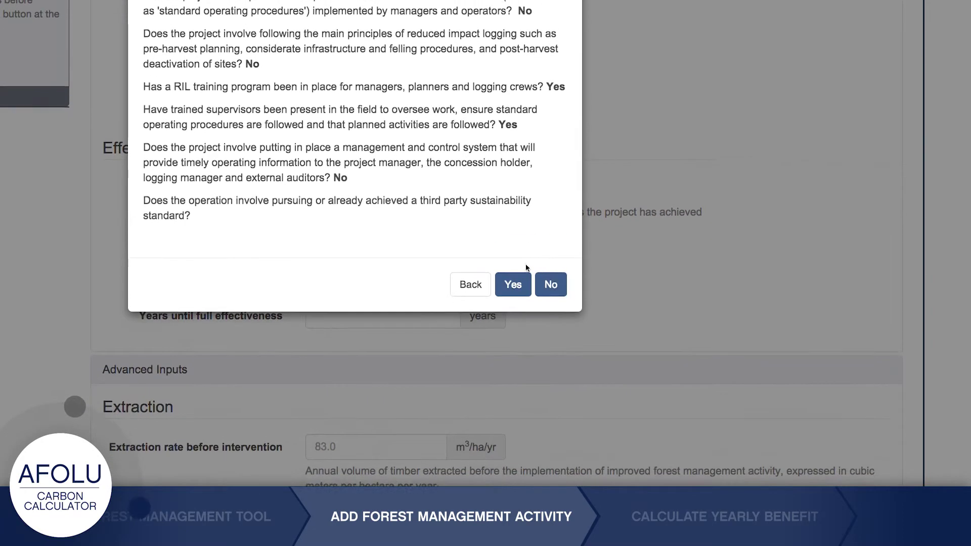
left_click(512, 266)
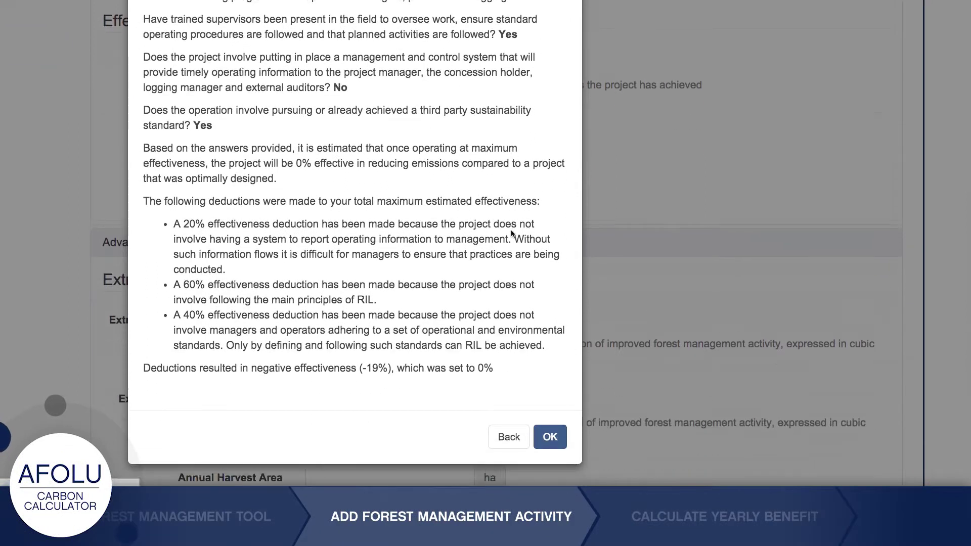
left_click(551, 437)
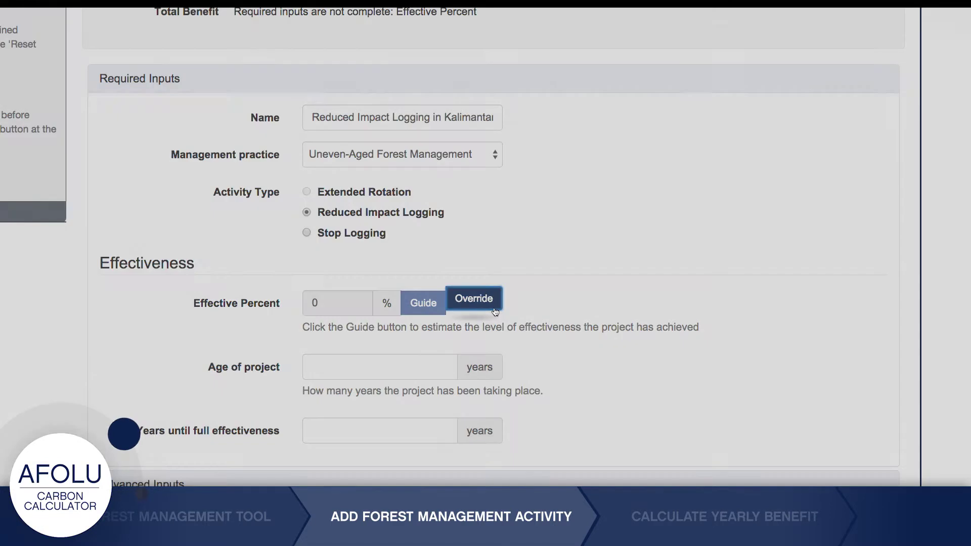
Step: Override the effective percent with 15% and save it with the justification "A justification must be provided if an override is requested."
left_click(494, 307)
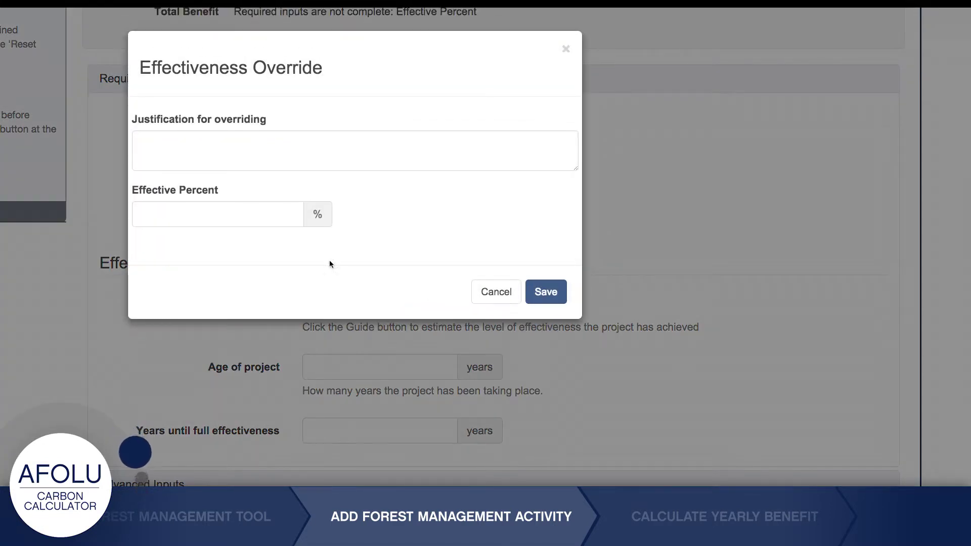
left_click(265, 219)
type("15")
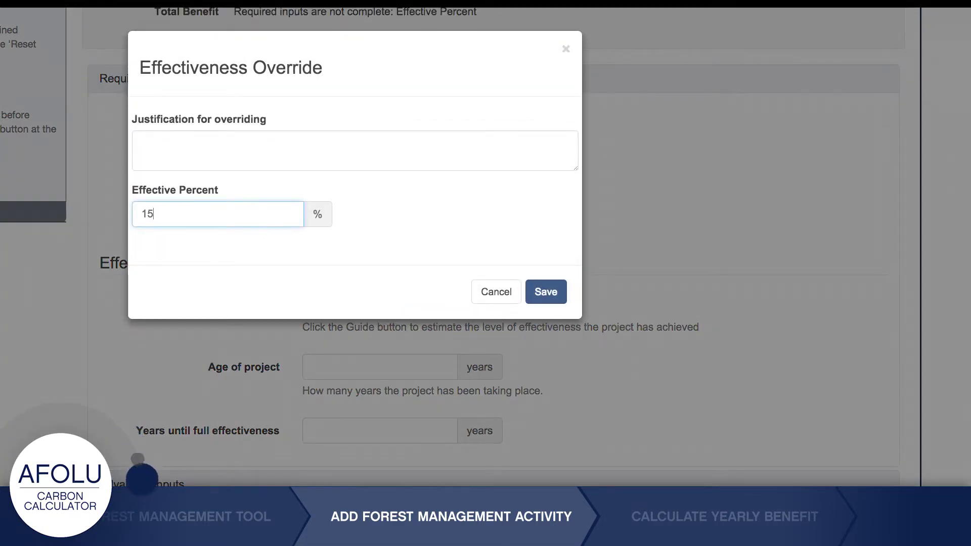
left_click(263, 163)
type("A justification must be provided if an override is requested.")
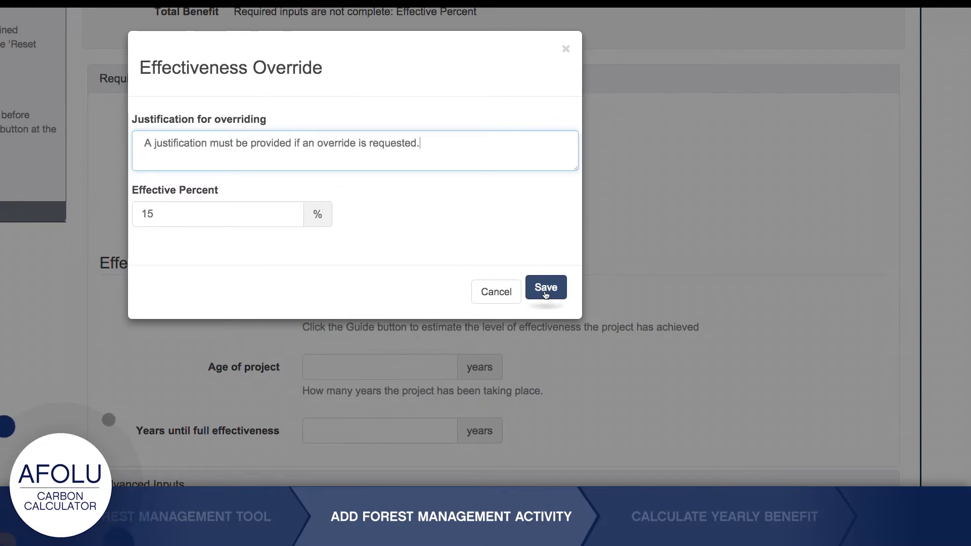
left_click(546, 293)
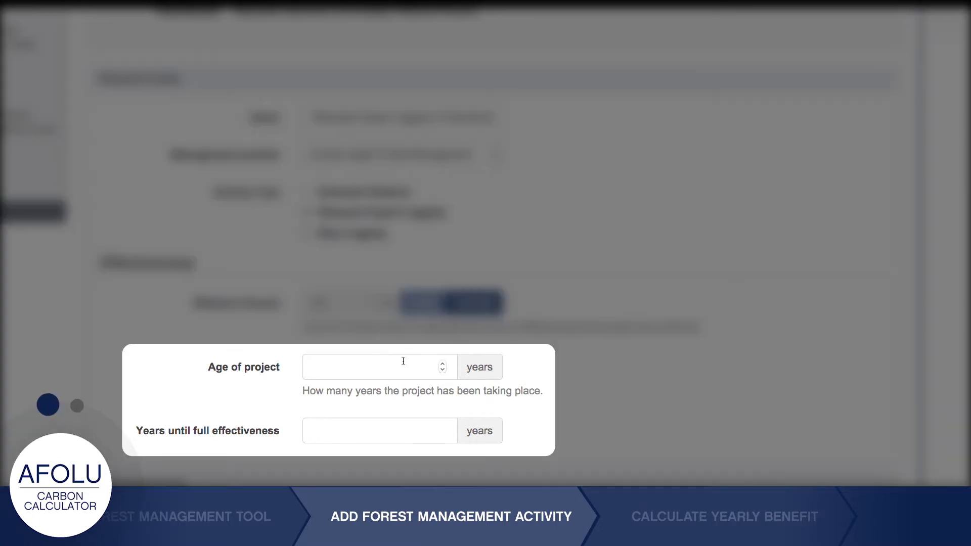
Step: Set the age of project to 3 years and the years until full effectiveness to 5
left_click(403, 361)
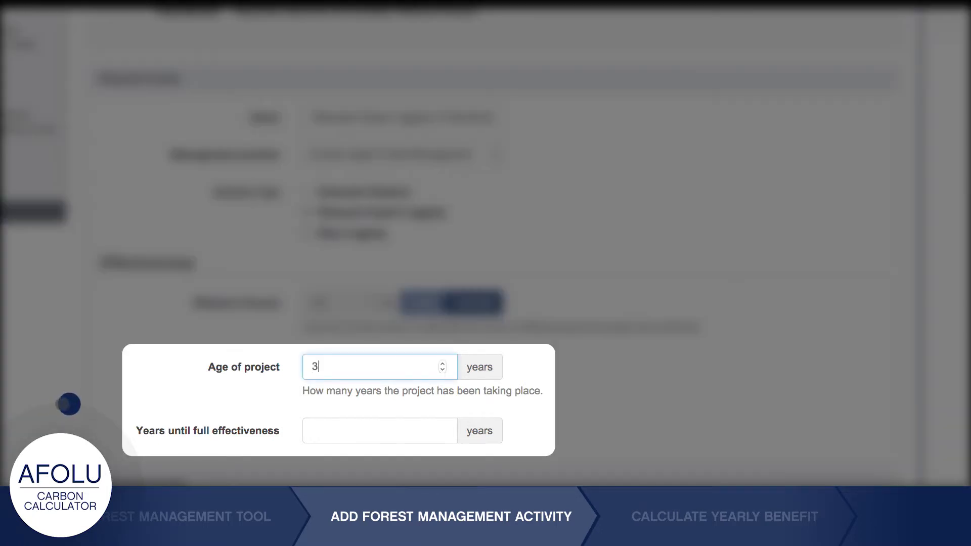
left_click(387, 428)
type("5")
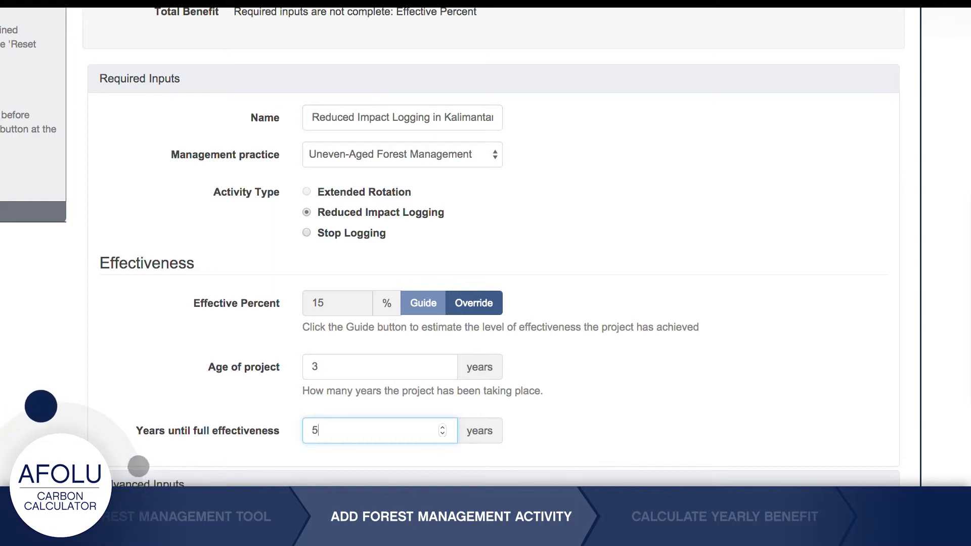
Step: Examine the advanced inputs for extraction, live biomass and road reduction, along with the option to reset all inputs
scroll(486, 469, "down", 5)
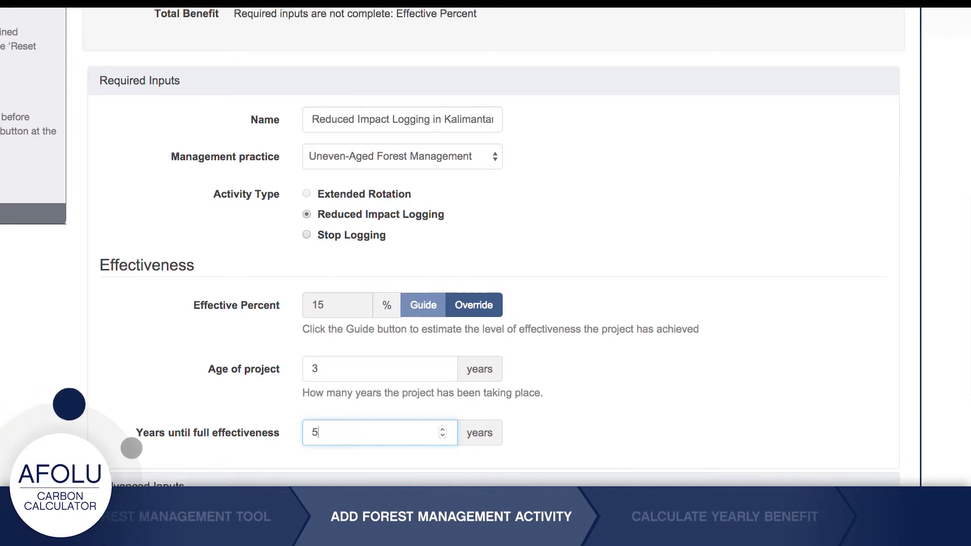
scroll(485, 243, "down", 5)
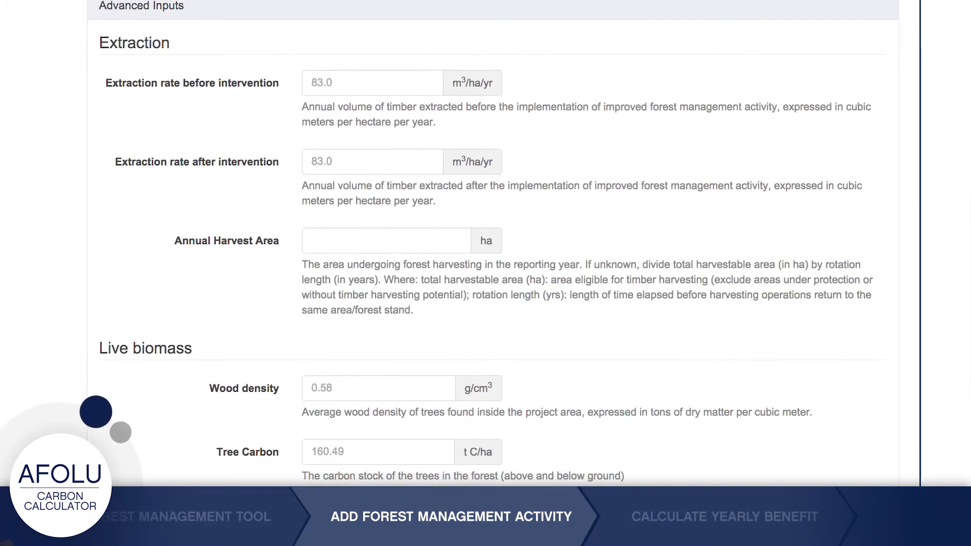
scroll(485, 243, "down", 3)
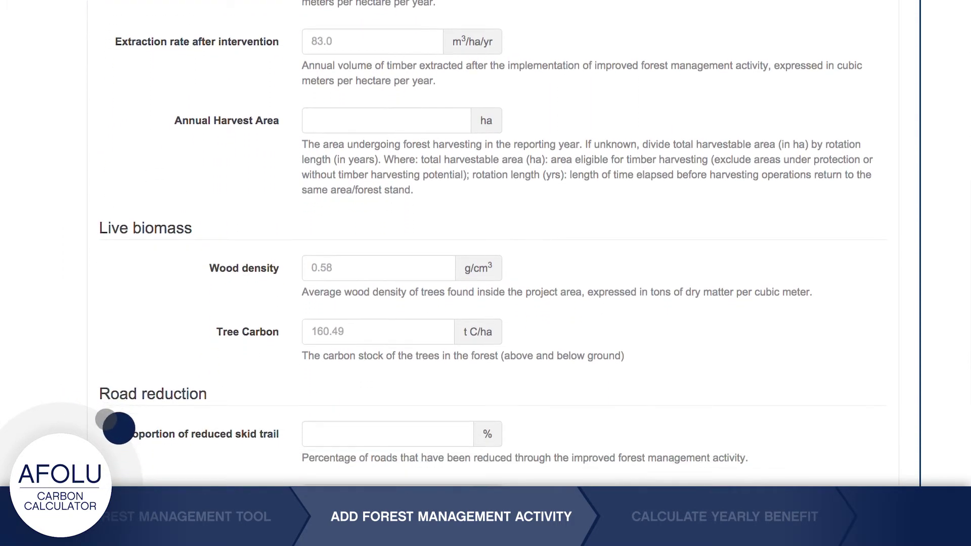
scroll(485, 243, "down", 3)
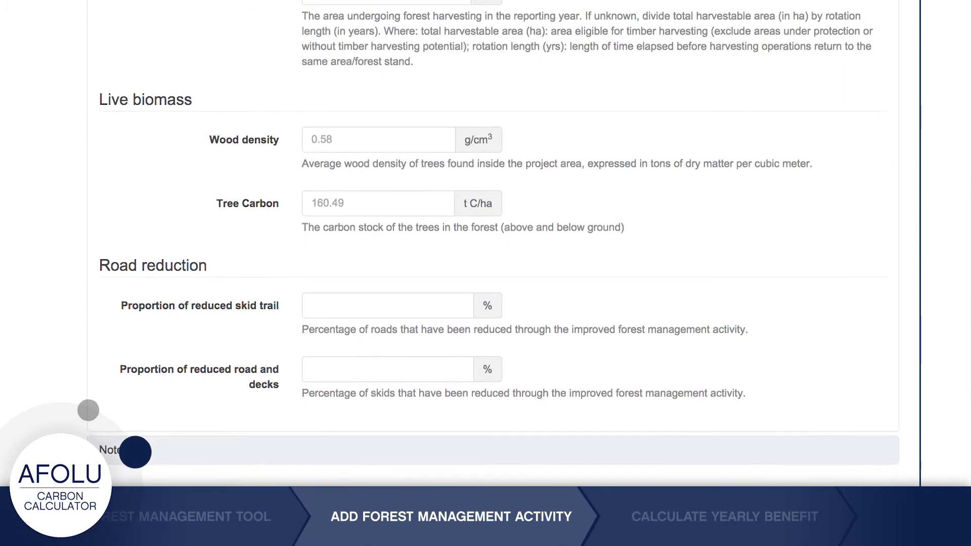
scroll(486, 243, "down", 3)
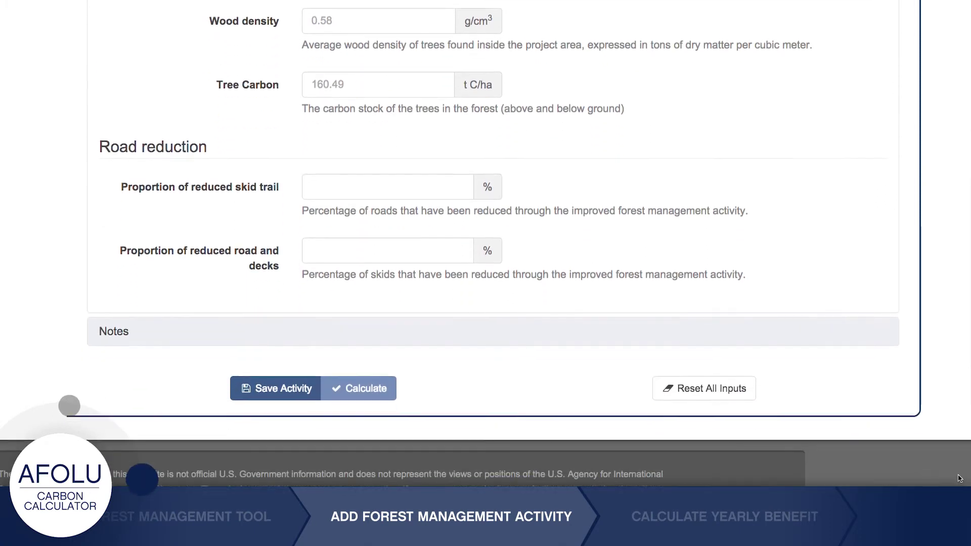
scroll(959, 472, "down", 1)
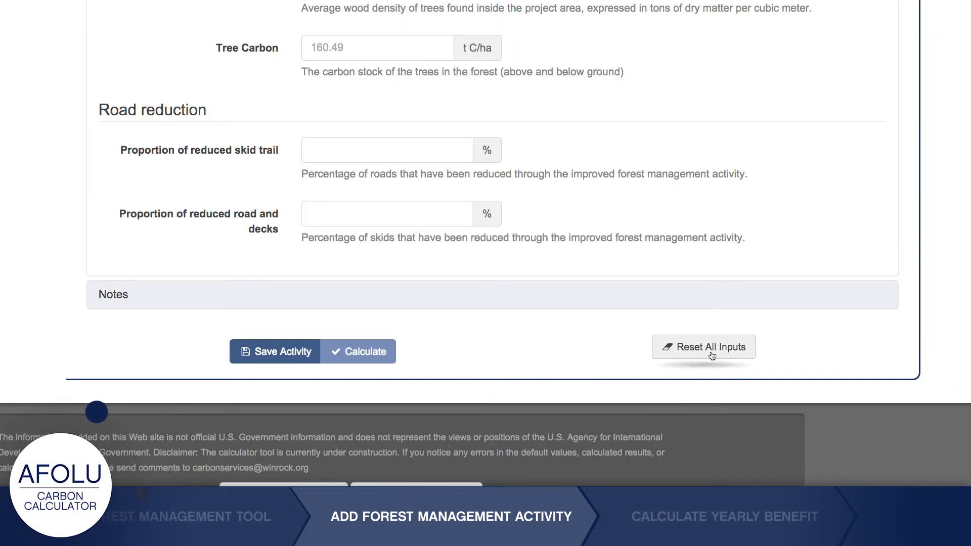
left_click(712, 354)
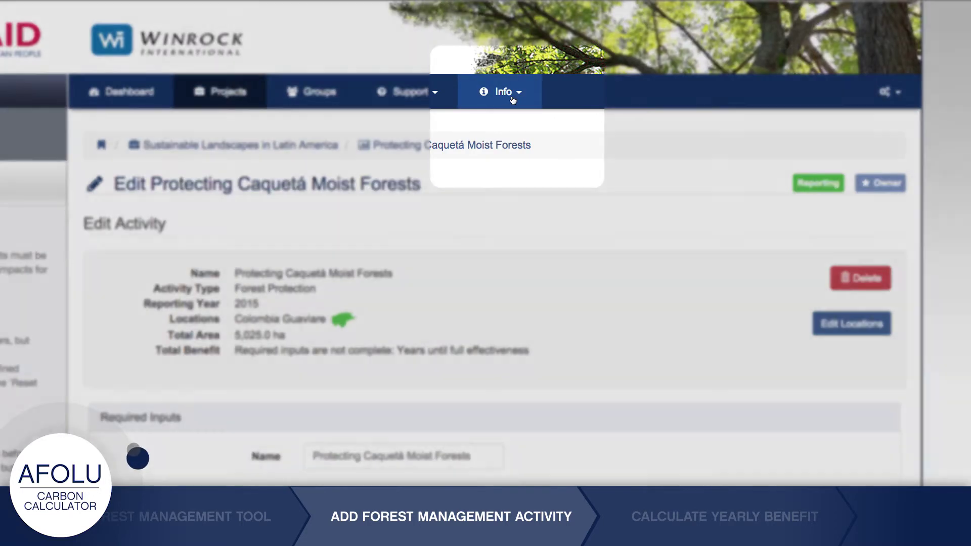
Step: Open the Methods & Sources information for the calculator
left_click(512, 100)
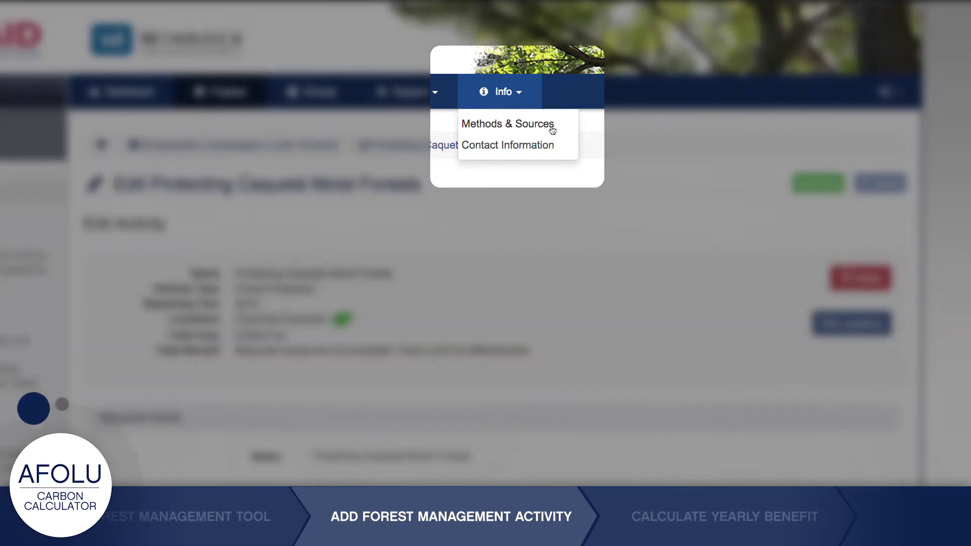
left_click(552, 127)
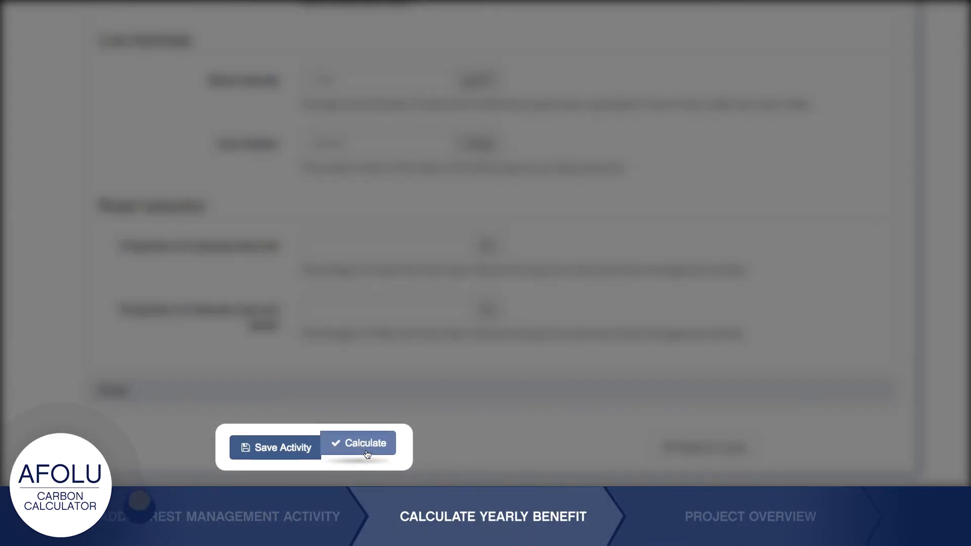
Step: Calculate the yearly carbon benefit of the Reduced Impact Logging in Kalimantan activity
left_click(367, 445)
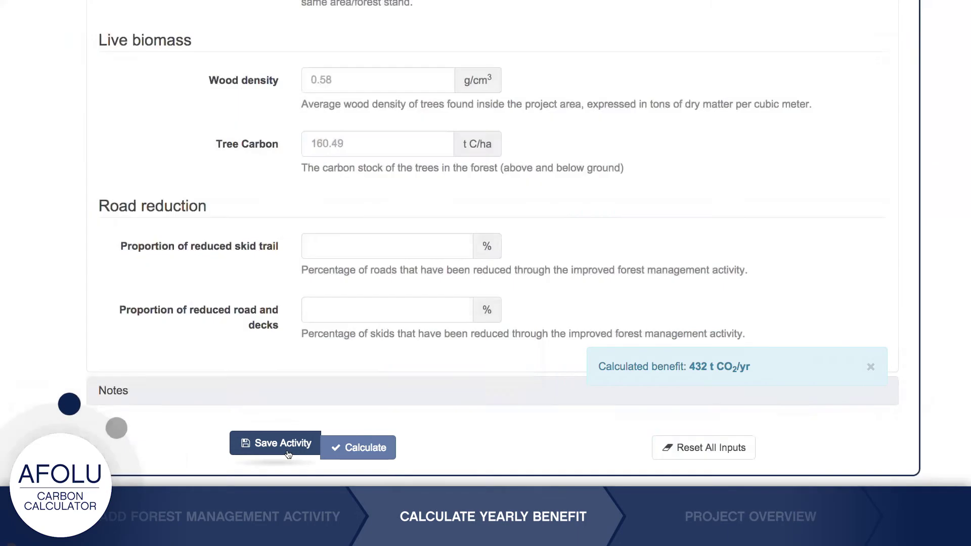
Step: Save the Reduced Impact Logging in Kalimantan activity and review its annual and cumulative benefits for every year from 2015 to 2044
left_click(281, 443)
scroll(90, 409, "down", 5)
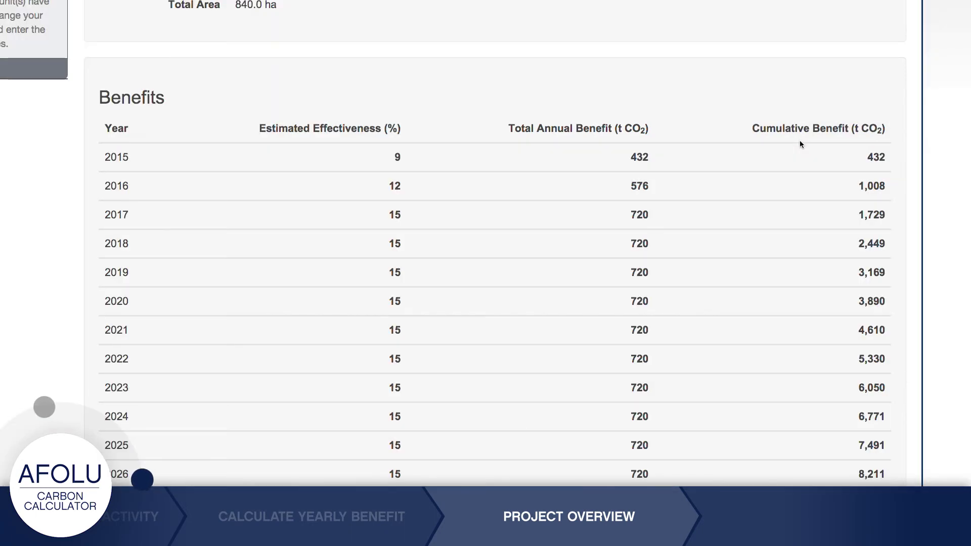
scroll(800, 144, "down", 5)
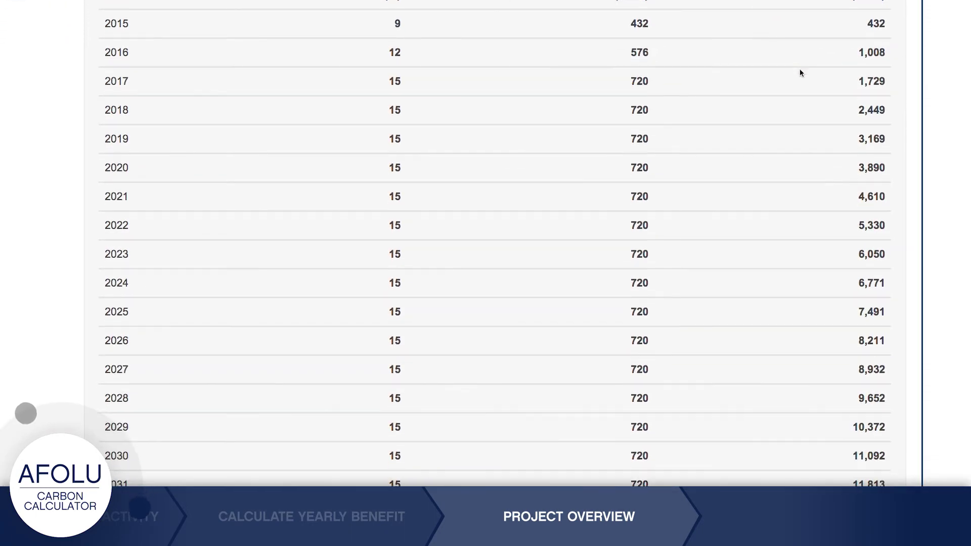
scroll(799, 71, "down", 6)
scroll(495, 243, "down", 10)
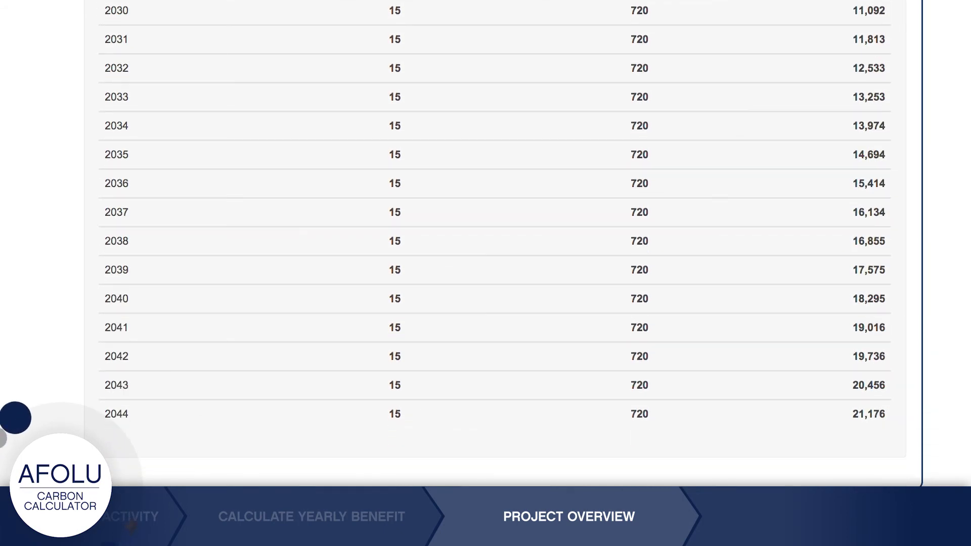
scroll(799, 22, "up", 20)
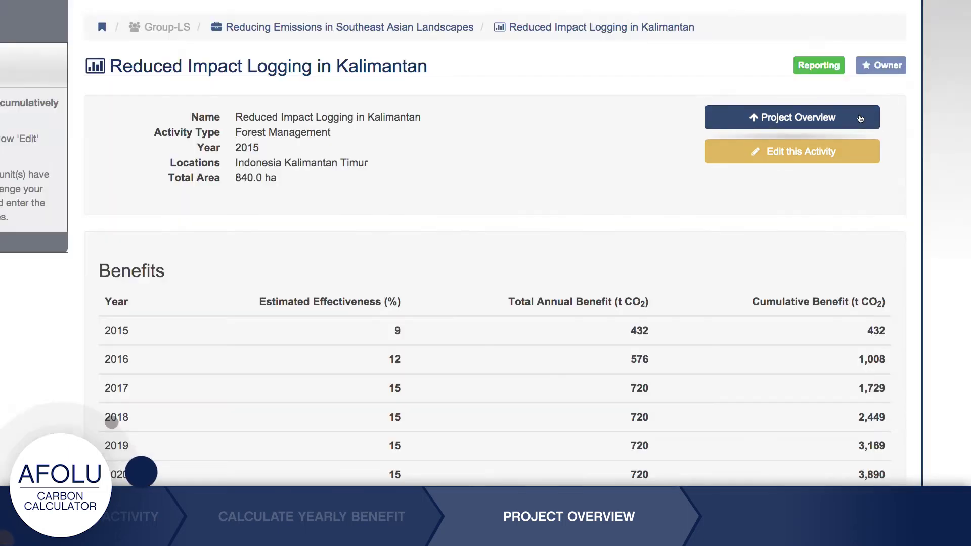
Step: Go back to the Reducing Emissions in Southeast Asian Landscapes project and view its list of activities with their benefits
left_click(860, 118)
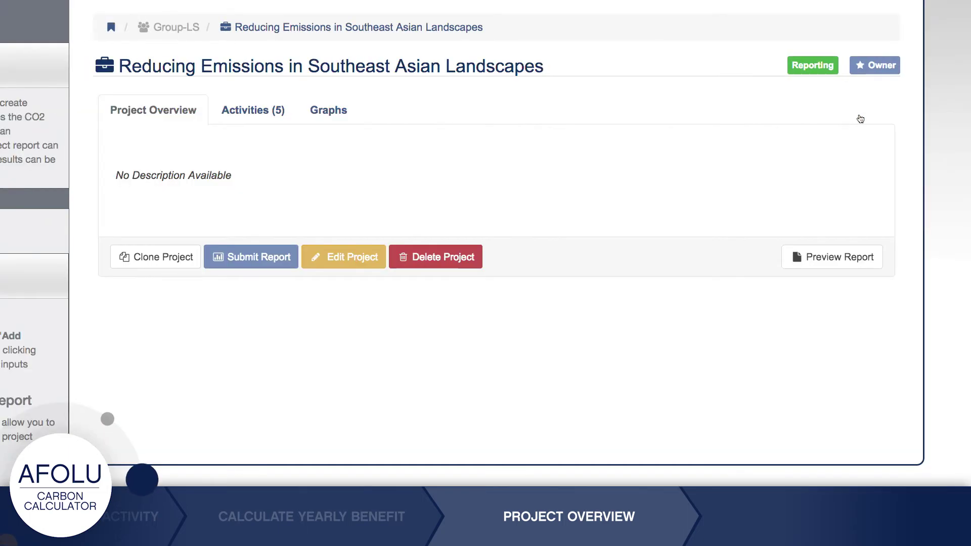
left_click(272, 109)
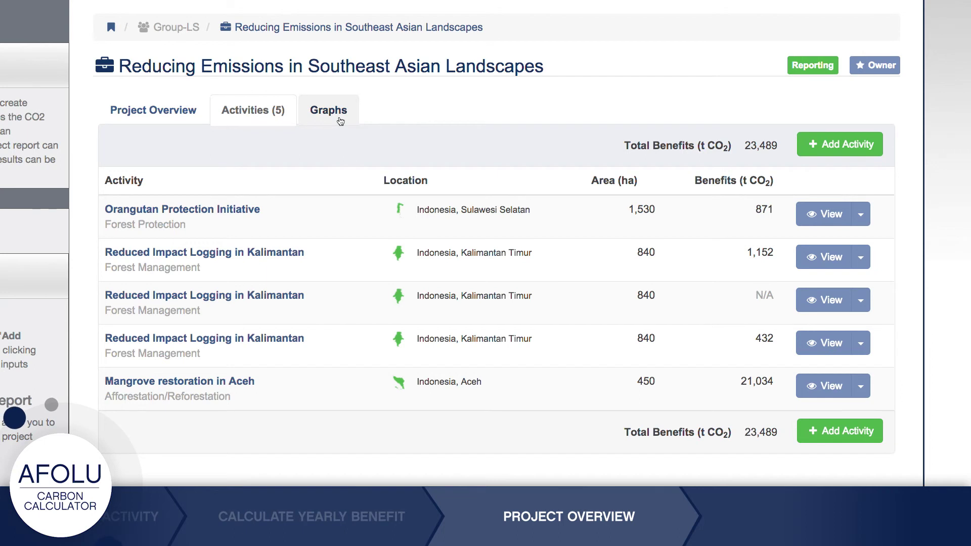
Step: View the project's benefit graphs per location, per activity and per unit area
left_click(329, 110)
scroll(344, 191, "down", 3)
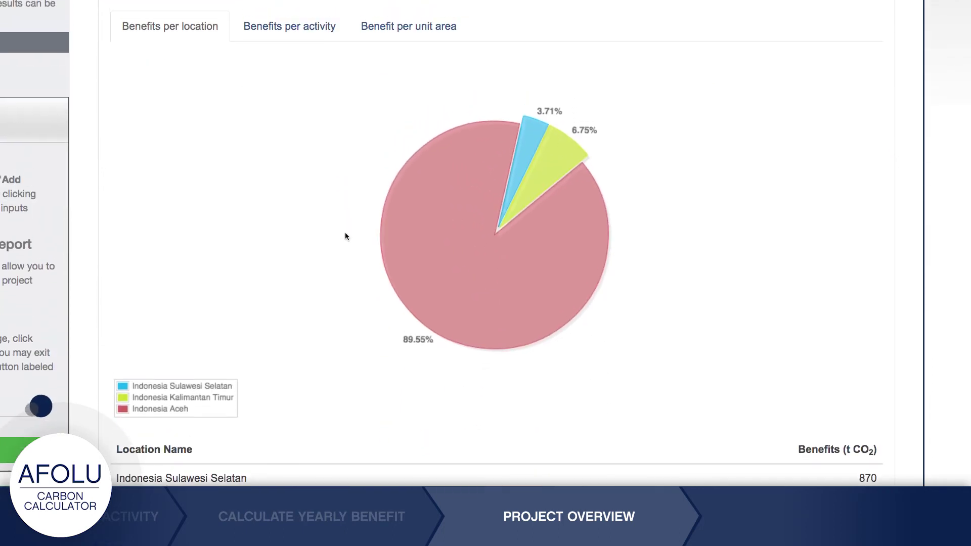
left_click(308, 32)
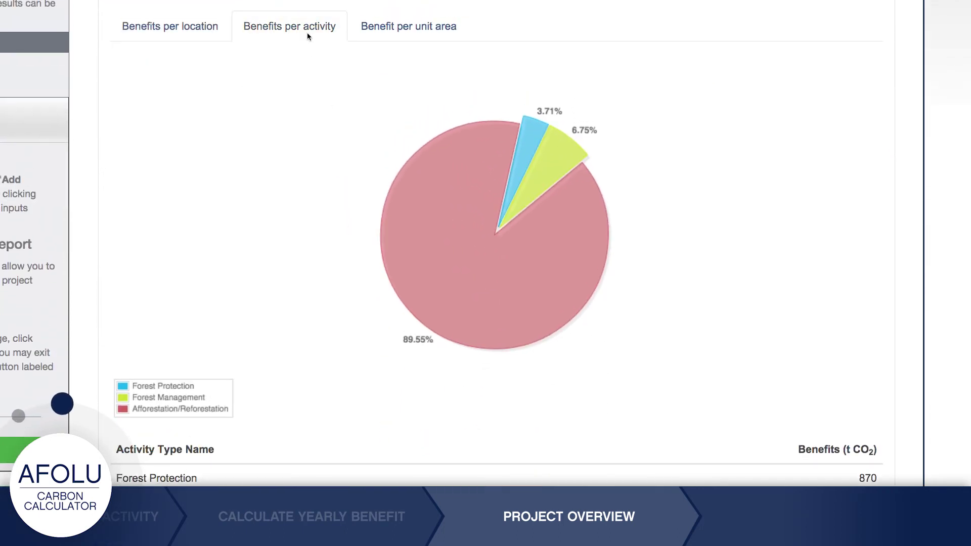
left_click(423, 31)
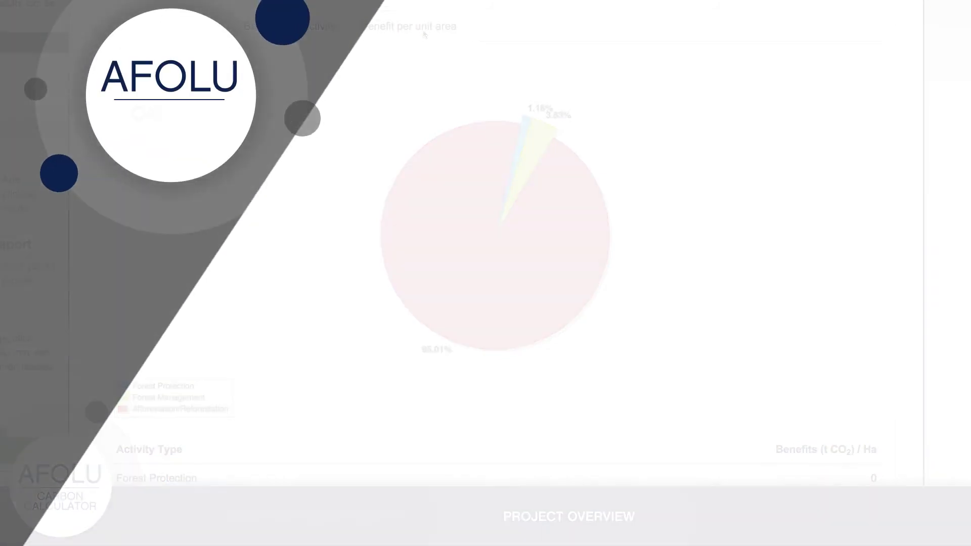